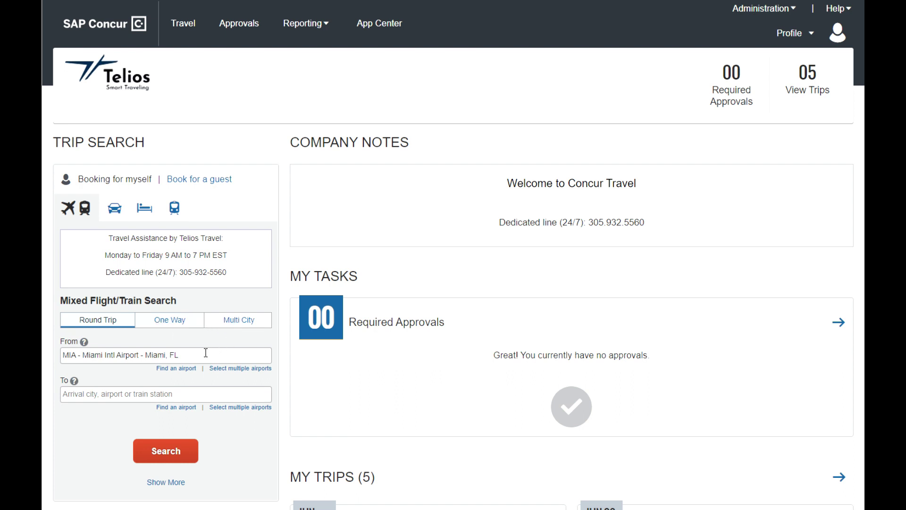
Start entering the destination in the To field of the round-trip Miami search
left_click(178, 395)
Search Miami to Chicago Area Airports, June 26–27, with both departure and return times set to Anytime
type("d")
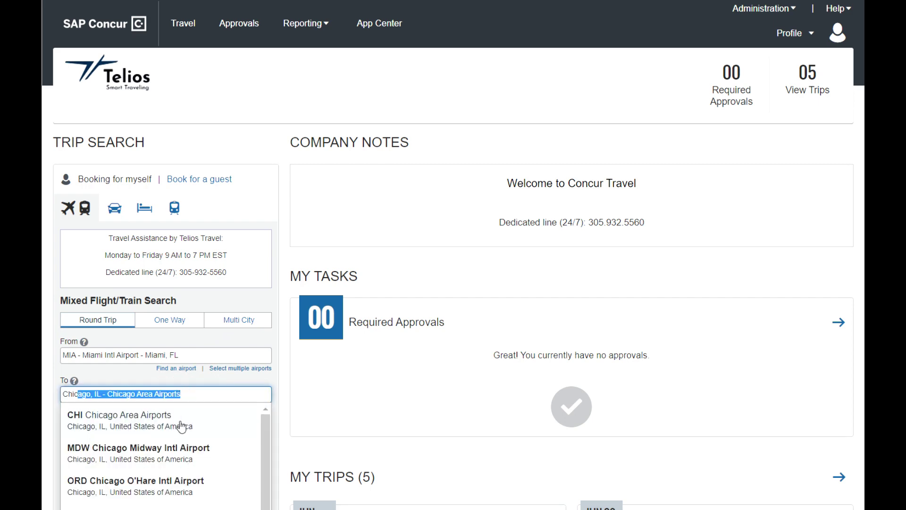
left_click(177, 422)
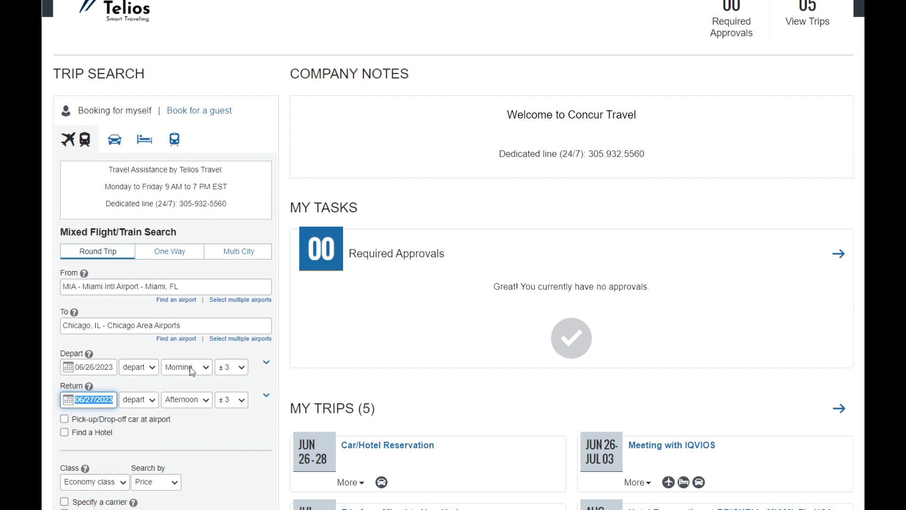
left_click(192, 372)
left_click(194, 185)
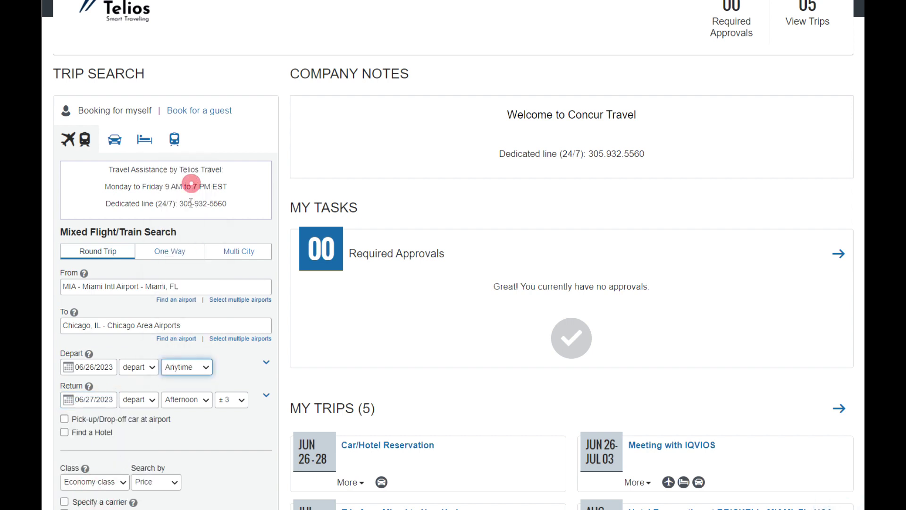
left_click(197, 398)
left_click(191, 218)
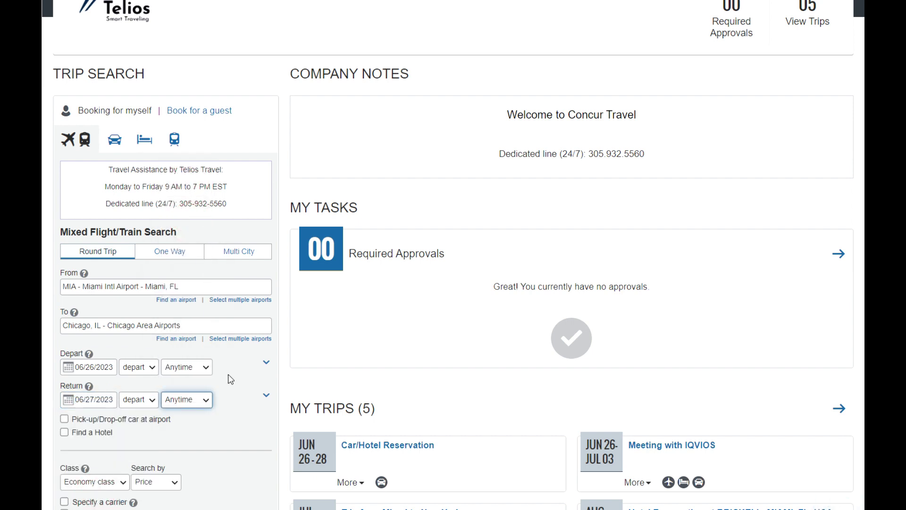
scroll(243, 396, "down", 2)
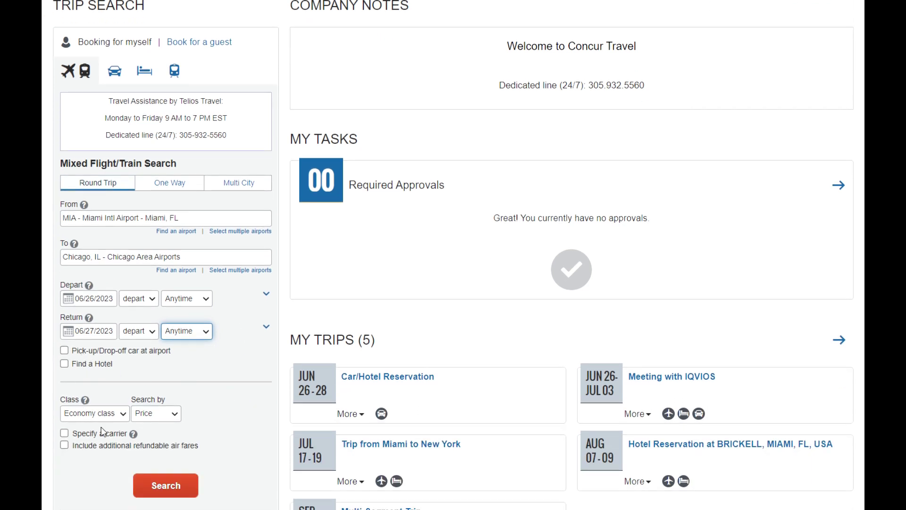
scroll(103, 424, "down", 2)
left_click(166, 415)
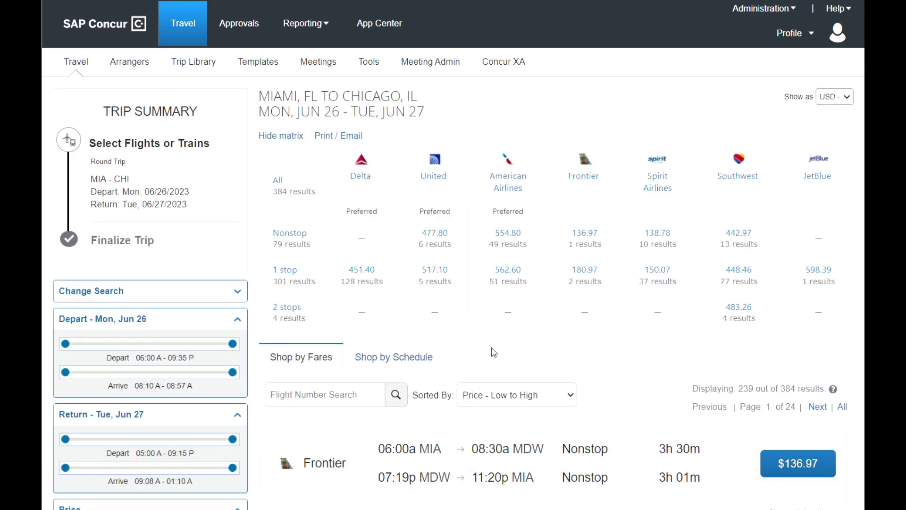
Filter the results to United nonstop round trips from the airline matrix
left_click(299, 245)
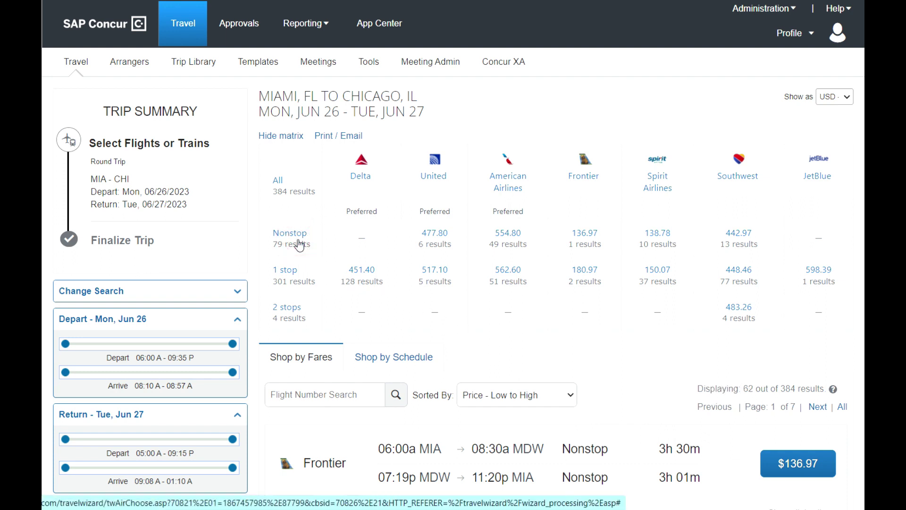
left_click(429, 235)
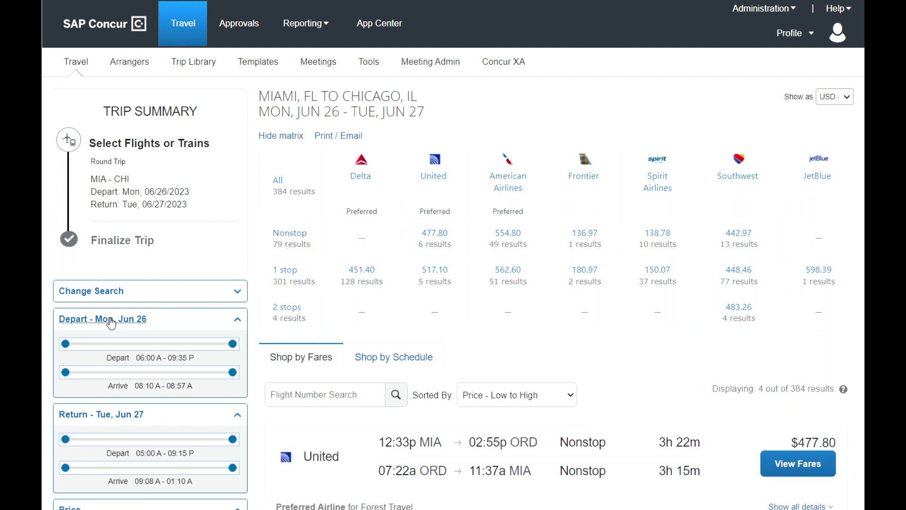
scroll(112, 323, "down", 2)
scroll(112, 316, "down", 2)
scroll(112, 316, "down", 2)
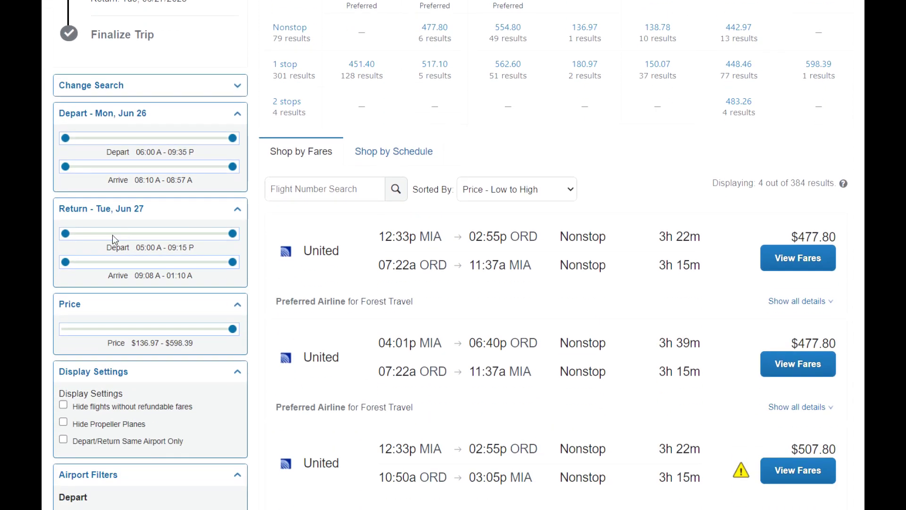
scroll(165, 272, "up", 4)
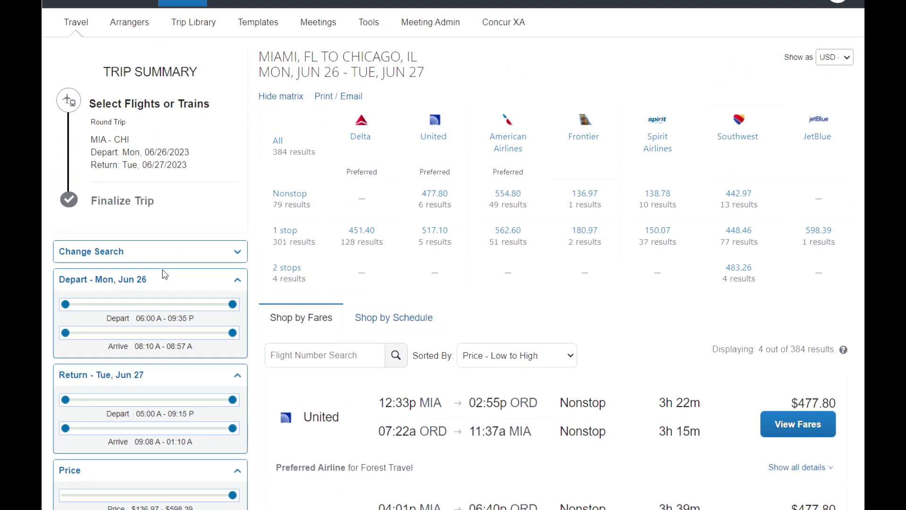
scroll(177, 297, "up", 2)
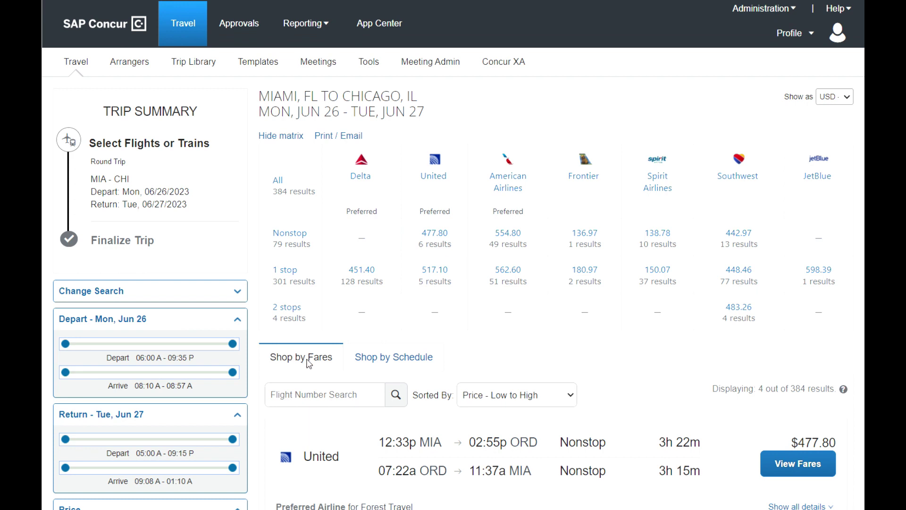
scroll(302, 368, "down", 2)
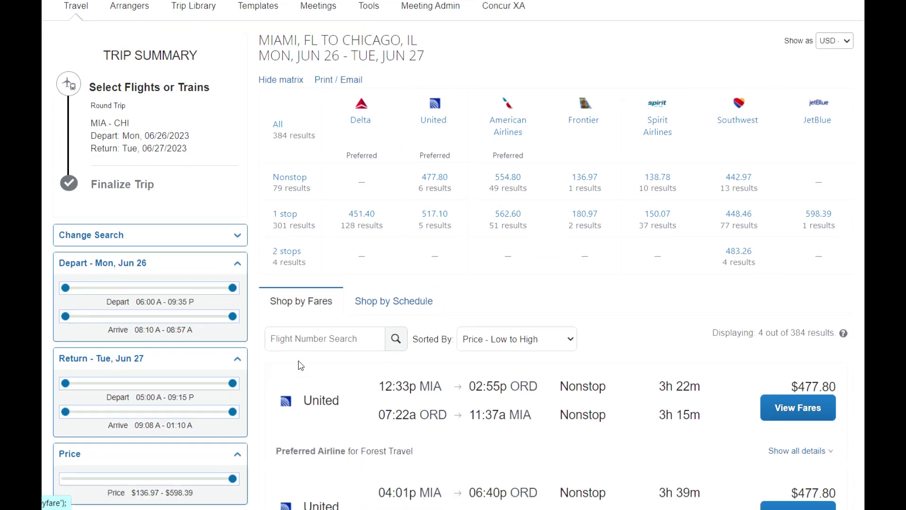
Sort the fares highest price first, then back to Price - Low to High
left_click(527, 335)
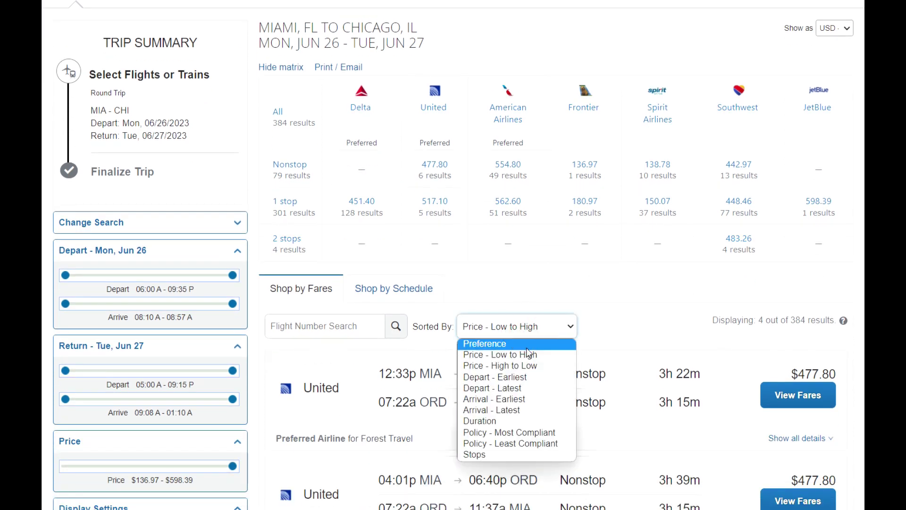
left_click(525, 366)
left_click(524, 330)
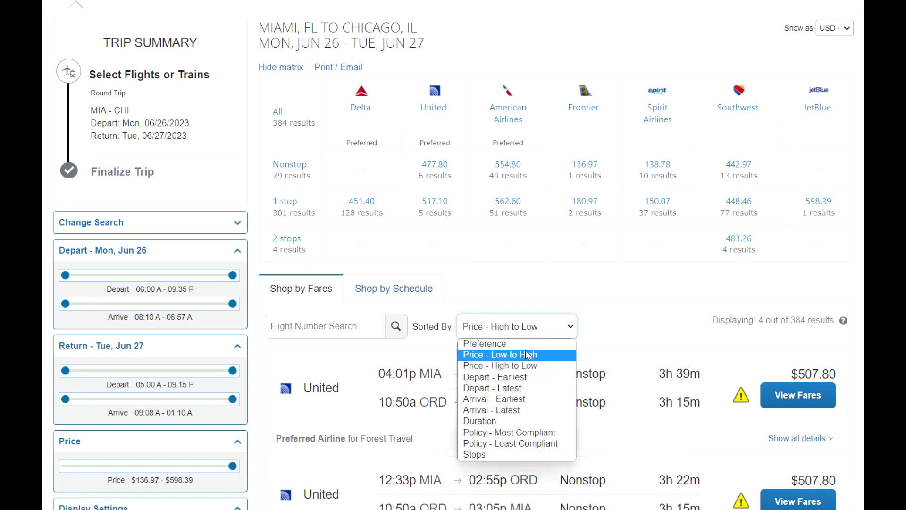
left_click(528, 355)
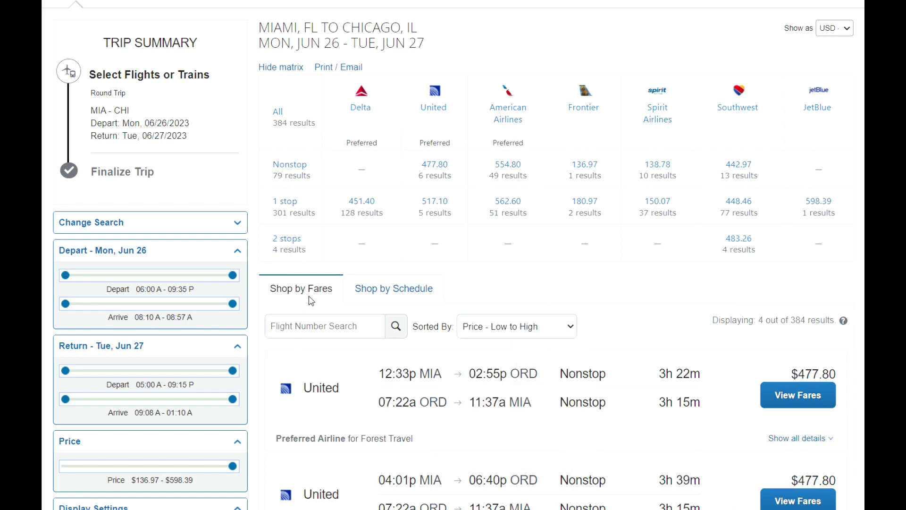
Browse outbound and return flights in Shop by Schedule, then return to Shop by Fares
left_click(365, 302)
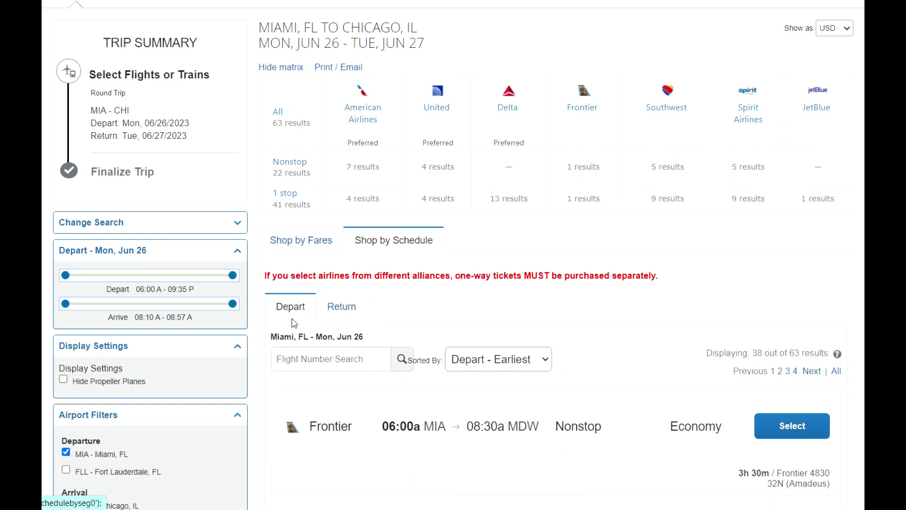
scroll(292, 293, "down", 1)
scroll(293, 263, "down", 1)
left_click(296, 169)
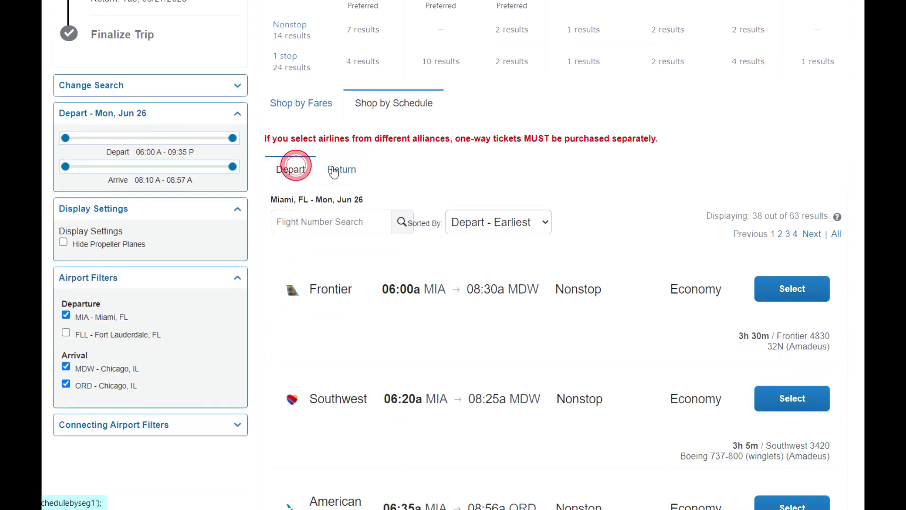
left_click(336, 170)
left_click(315, 138)
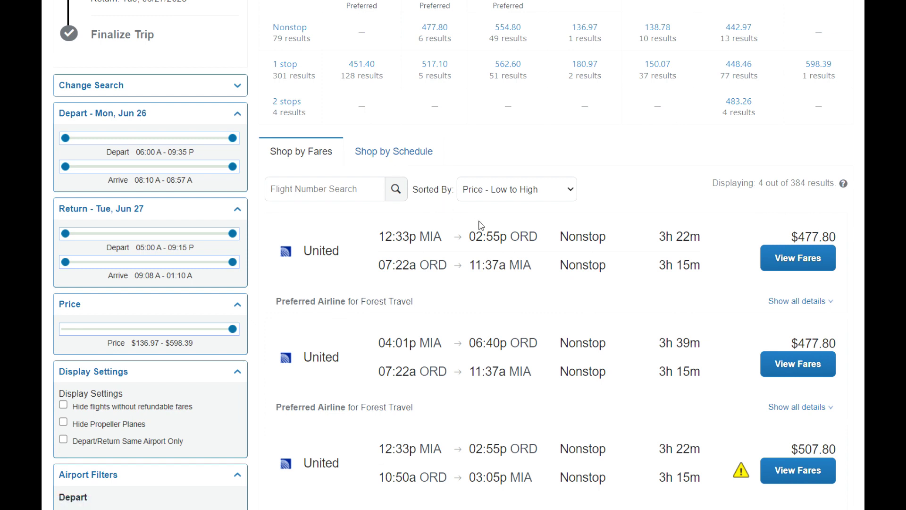
Review fare options for the cheapest United trip and the refundable economy policy warning
left_click(821, 266)
scroll(816, 273, "down", 4)
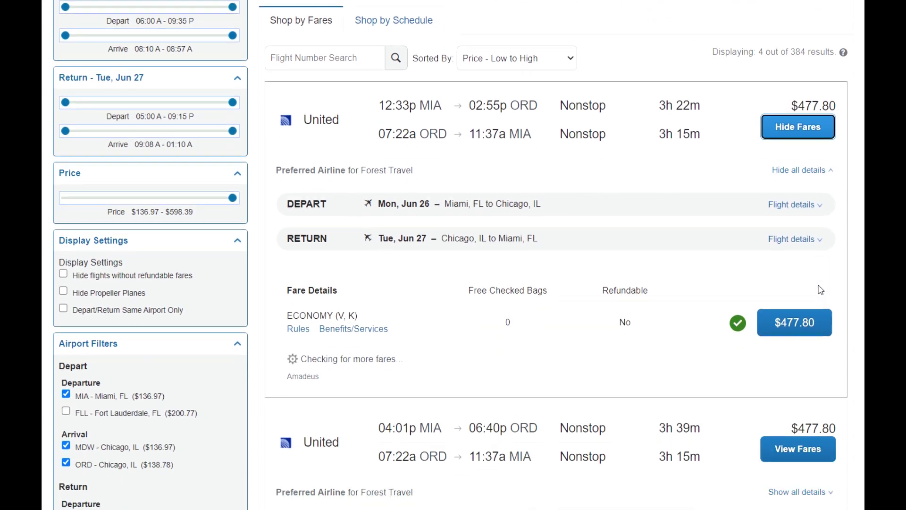
scroll(806, 298, "down", 2)
scroll(755, 306, "down", 1)
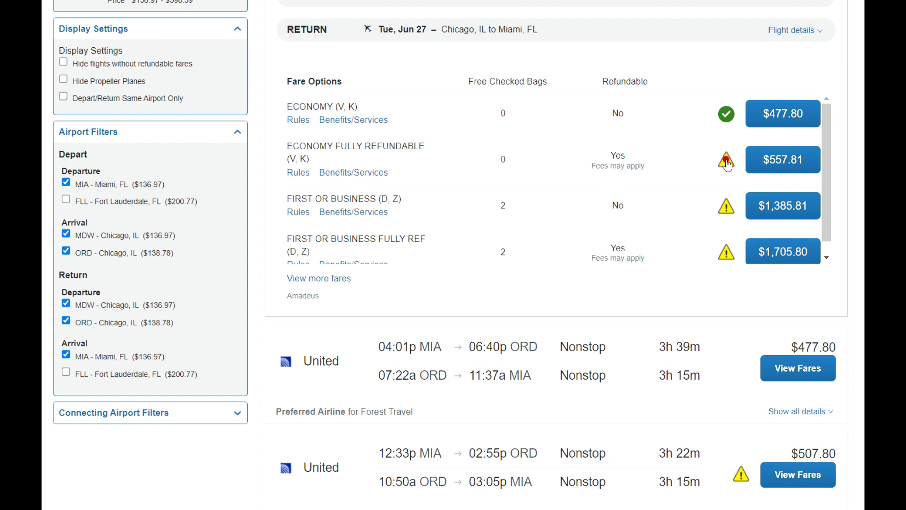
left_click(727, 163)
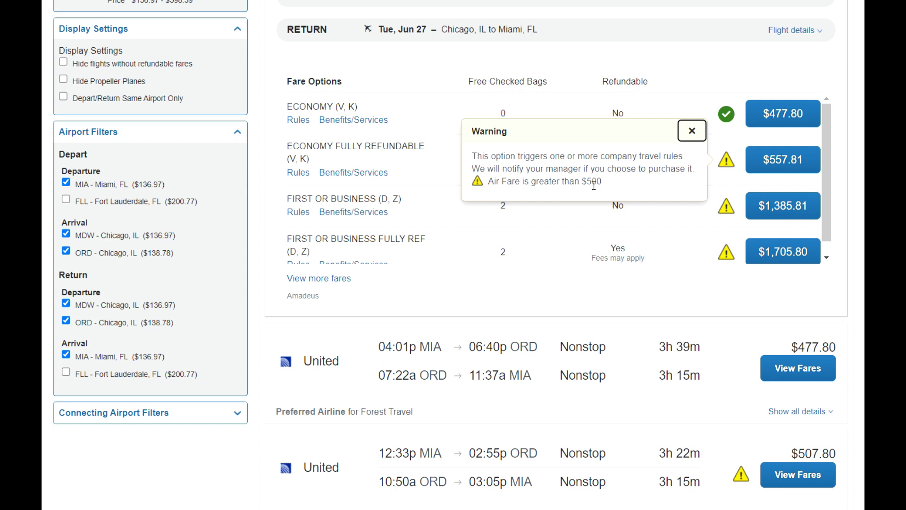
left_click(700, 136)
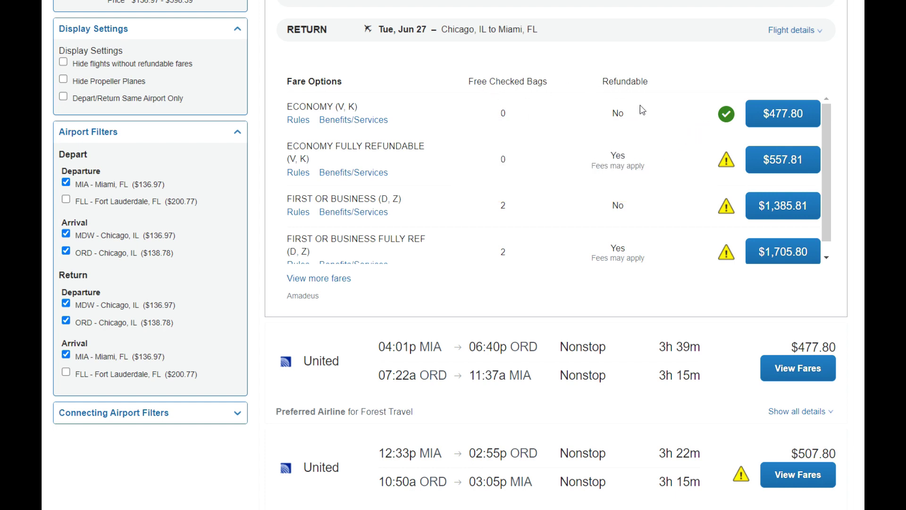
Check what the $477.80 Economy fare includes and select it
left_click(342, 124)
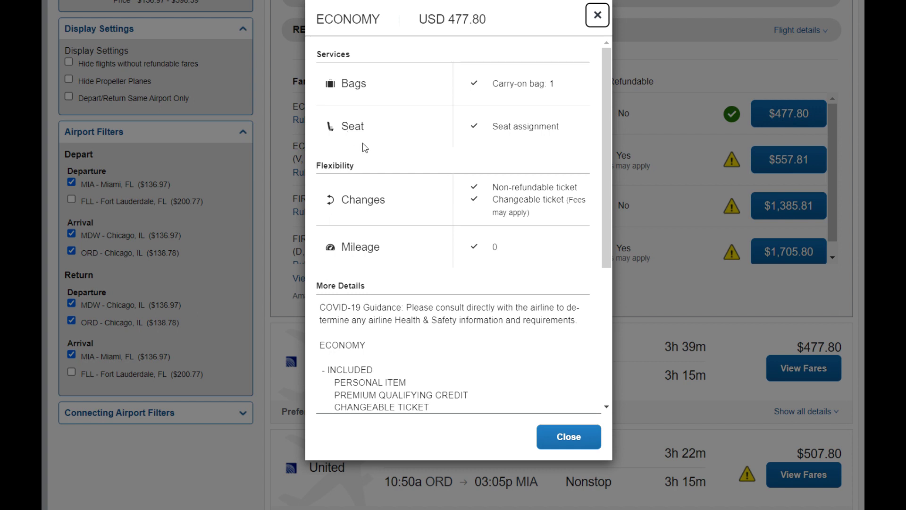
scroll(553, 156, "down", 3)
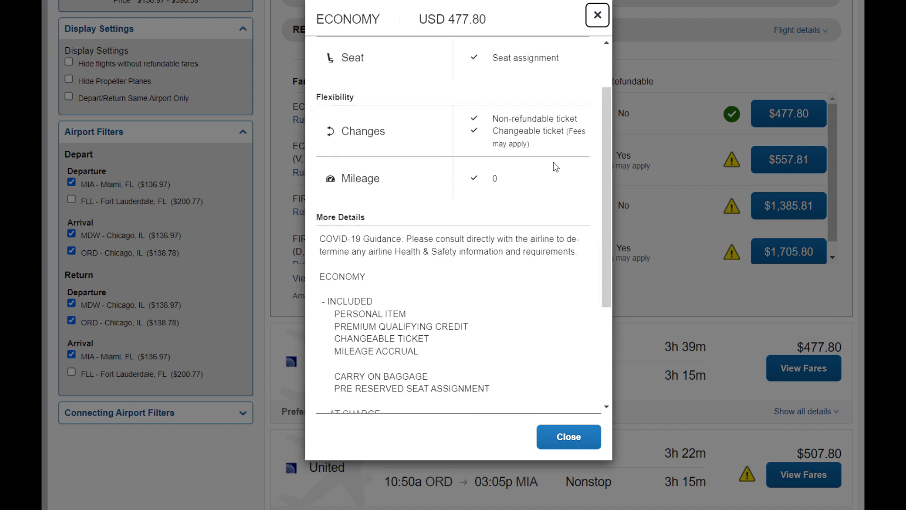
left_click(553, 434)
left_click(777, 114)
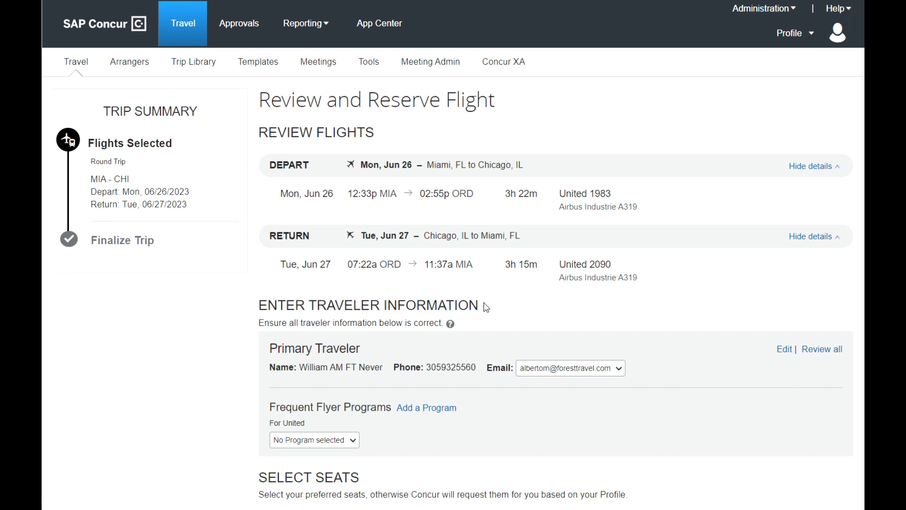
Reserve United 1983 outbound and United 2090 return flights for June 26–27
scroll(448, 259, "down", 1)
scroll(453, 269, "down", 3)
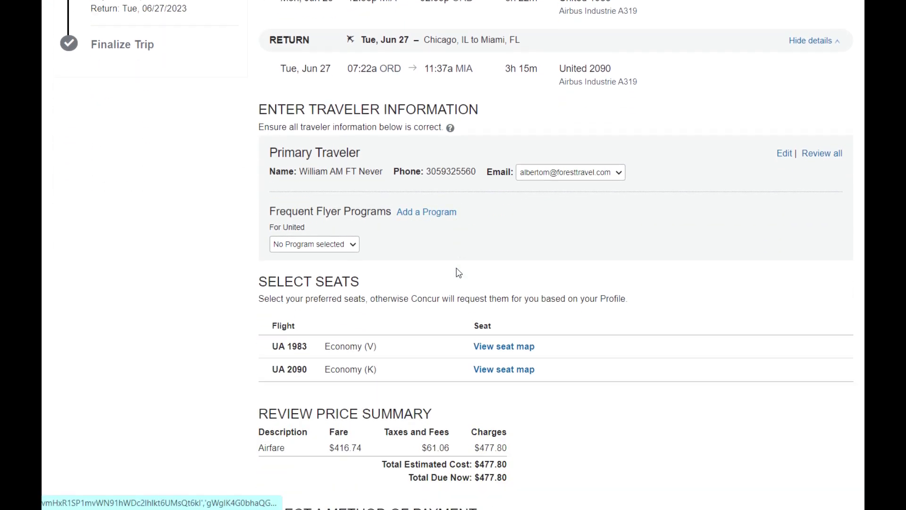
scroll(458, 273, "down", 2)
scroll(458, 274, "down", 3)
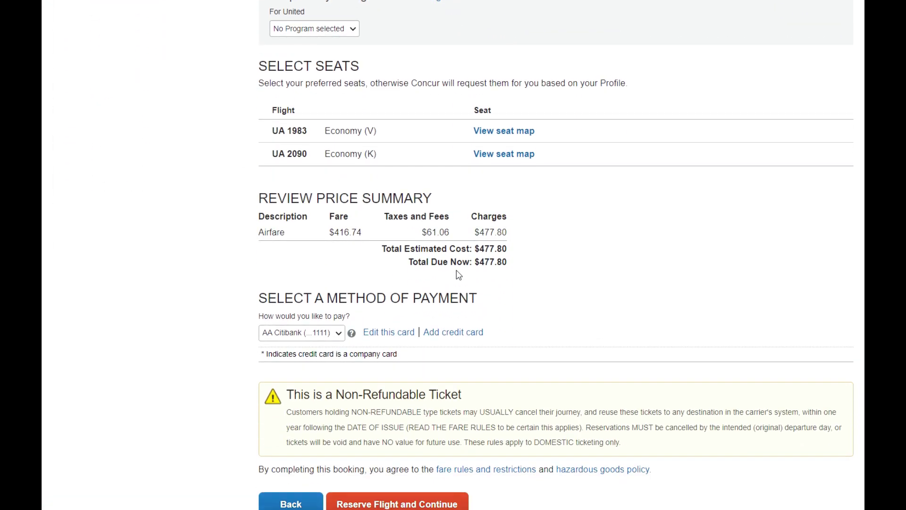
scroll(458, 274, "down", 2)
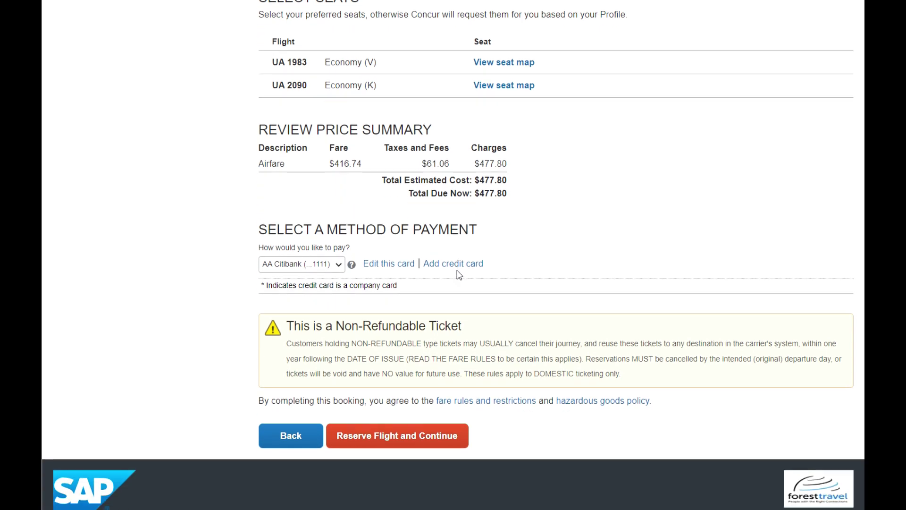
left_click(429, 437)
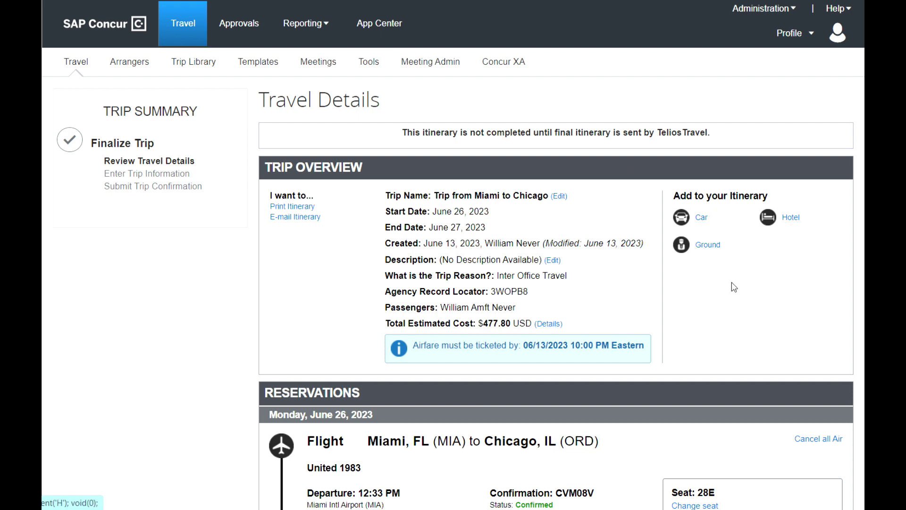
View the Miami–Chicago seat map and close it without changing seats
scroll(733, 287, "down", 2)
scroll(733, 287, "down", 2)
scroll(732, 286, "down", 2)
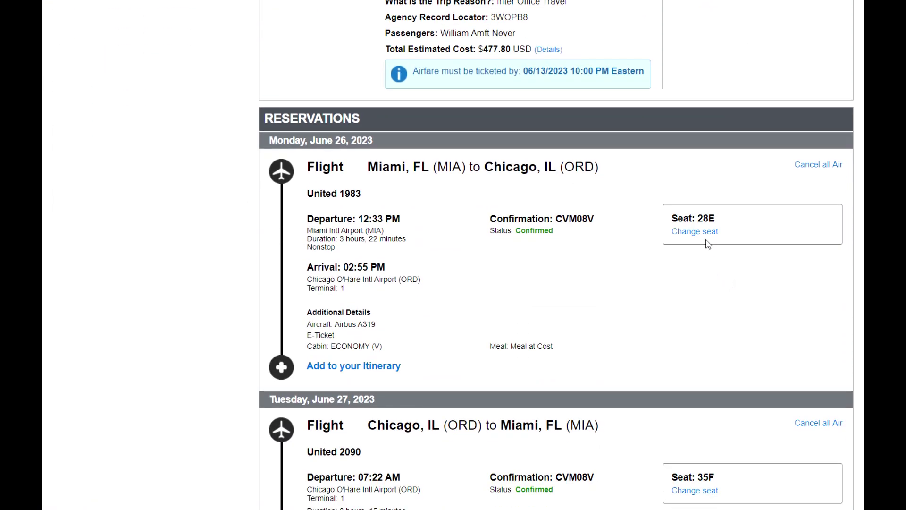
left_click(705, 233)
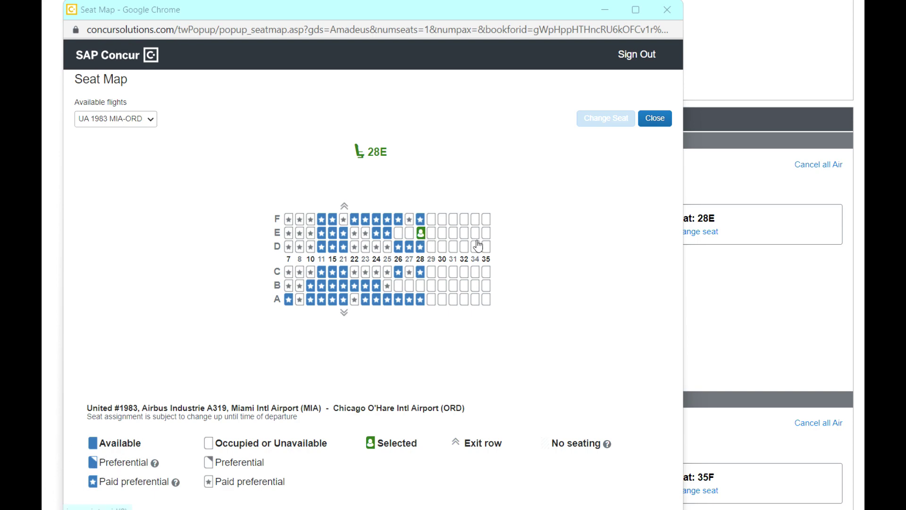
left_click(695, 311)
Continue from Travel Details to the Trip Booking Information form
scroll(695, 311, "down", 4)
scroll(694, 312, "down", 3)
scroll(695, 314, "down", 3)
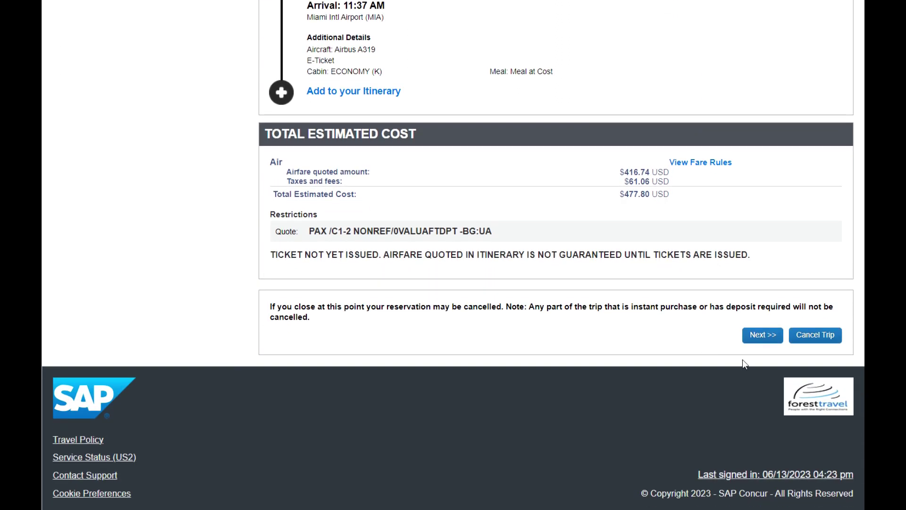
left_click(762, 335)
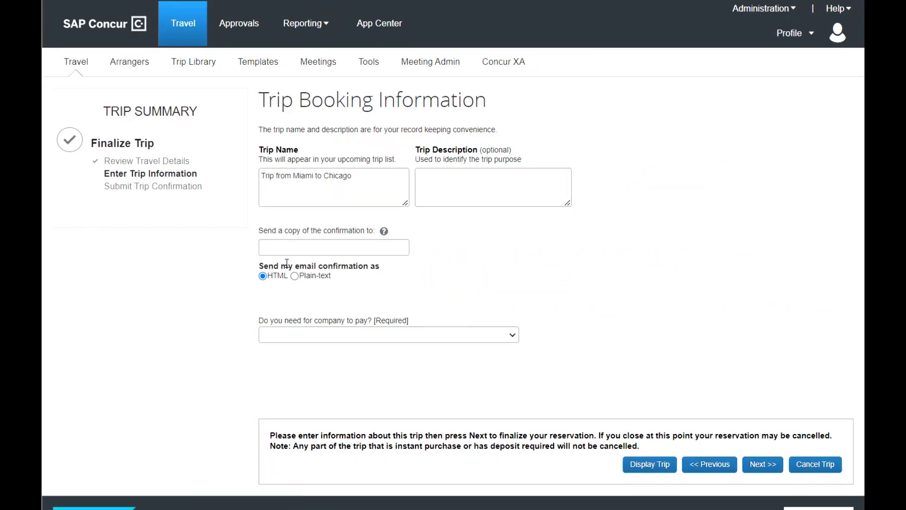
Describe the trip as 'Client visit', set company payment to Yes, and submit
left_click(518, 190)
type("Client visit")
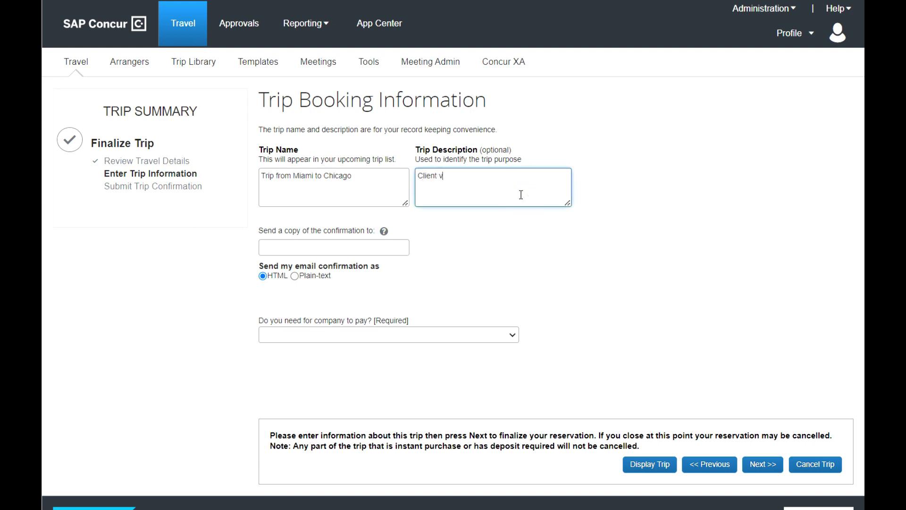
left_click(296, 247)
left_click(292, 304)
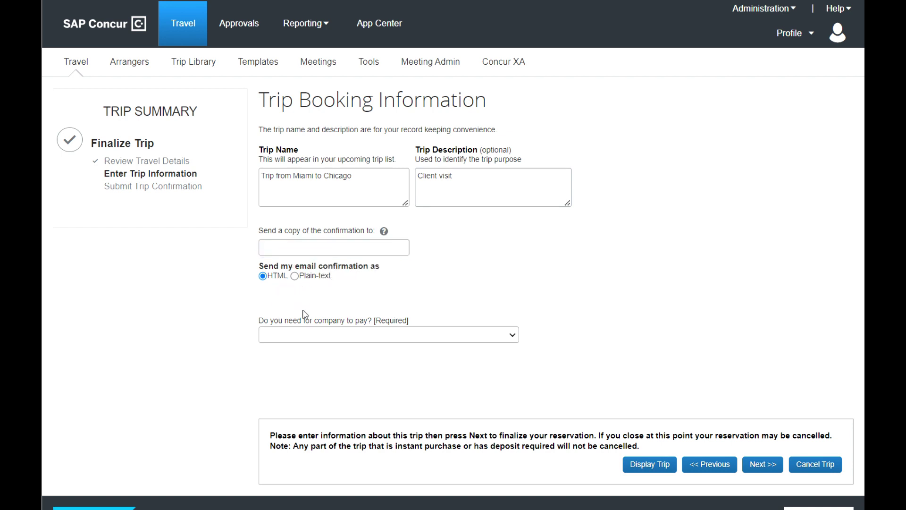
left_click(315, 336)
left_click(323, 357)
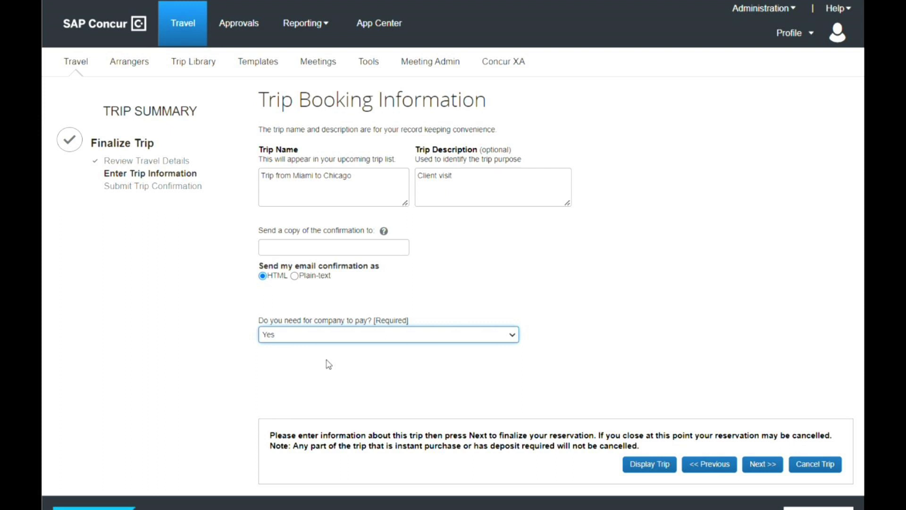
left_click(761, 468)
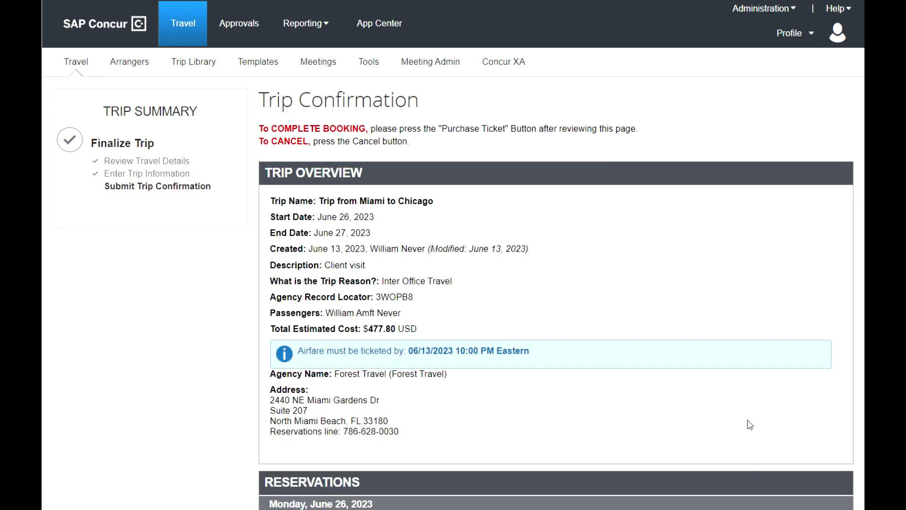
Purchase the ticket for the $477.80 Miami–Chicago trip from the Trip Confirmation page
scroll(750, 424, "down", 1)
scroll(749, 422, "down", 1)
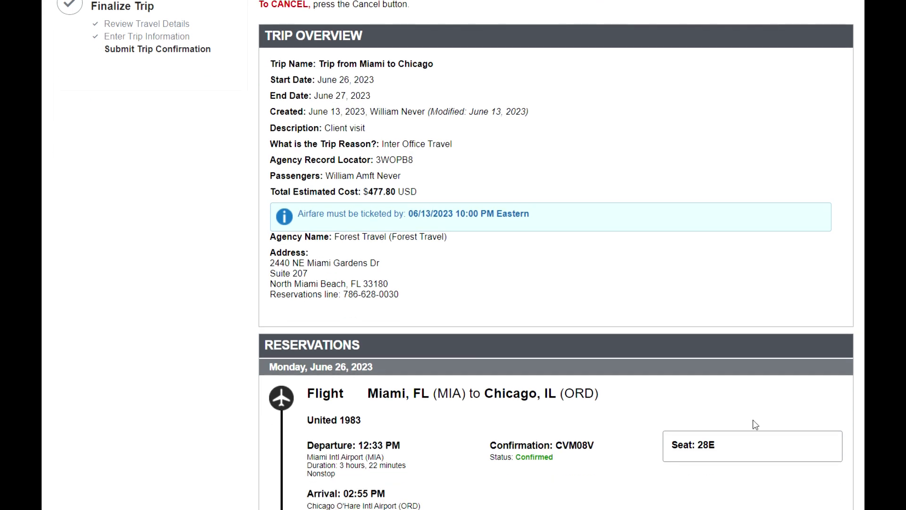
scroll(756, 425, "down", 3)
scroll(758, 427, "down", 2)
scroll(757, 425, "down", 5)
scroll(758, 425, "down", 2)
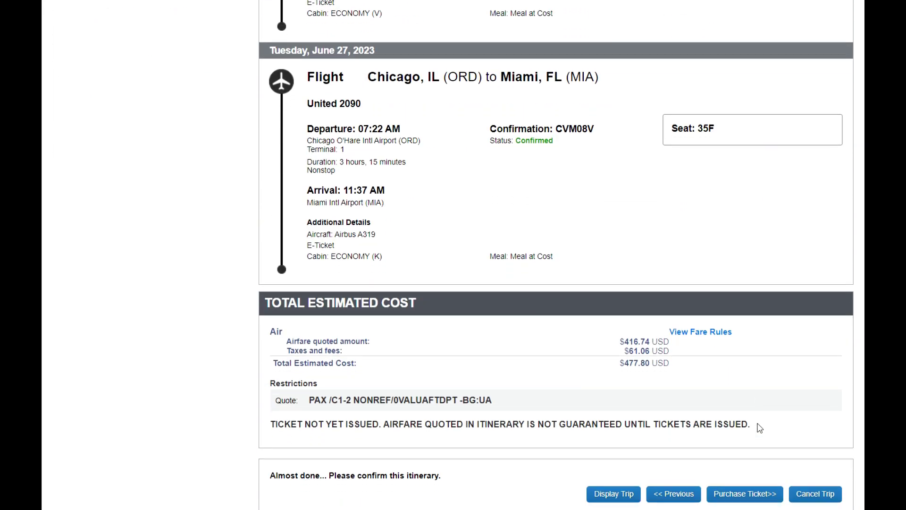
scroll(759, 427, "down", 1)
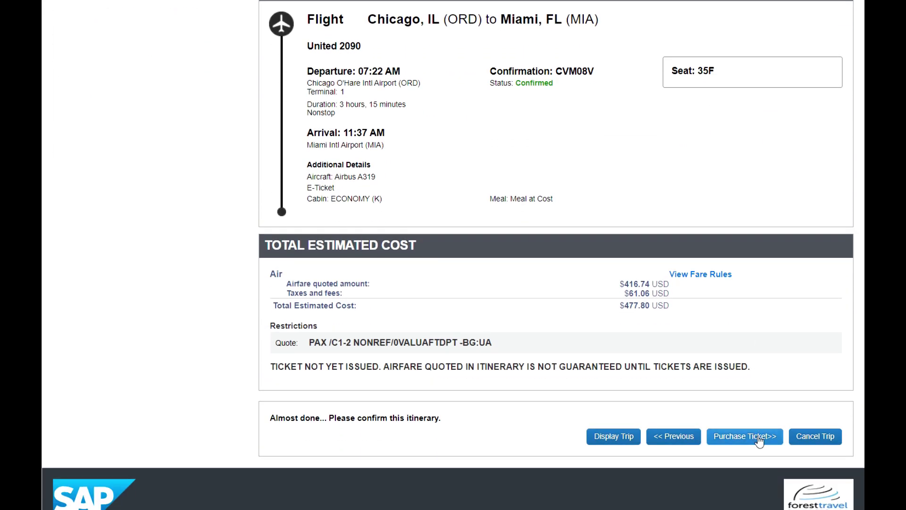
left_click(758, 440)
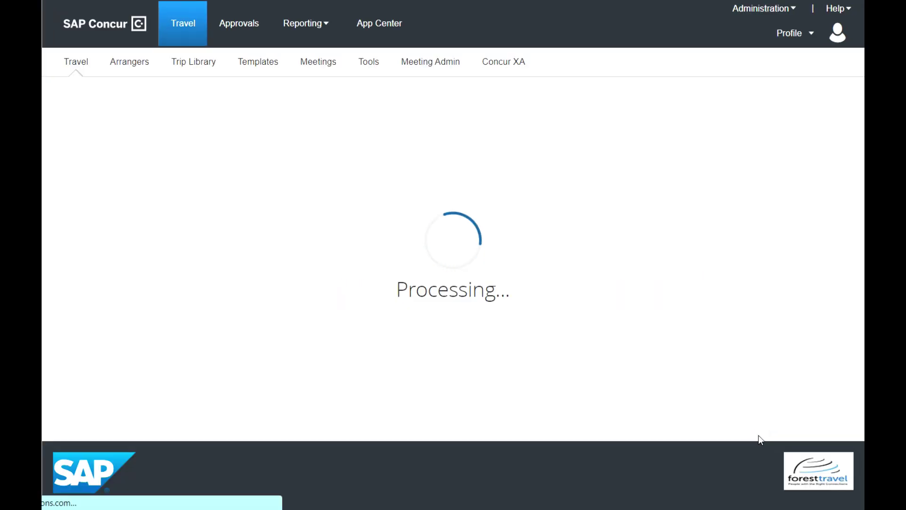
Review the Finished page and check My Trips for the June 26–27 Client visit trip
scroll(666, 376, "down", 2)
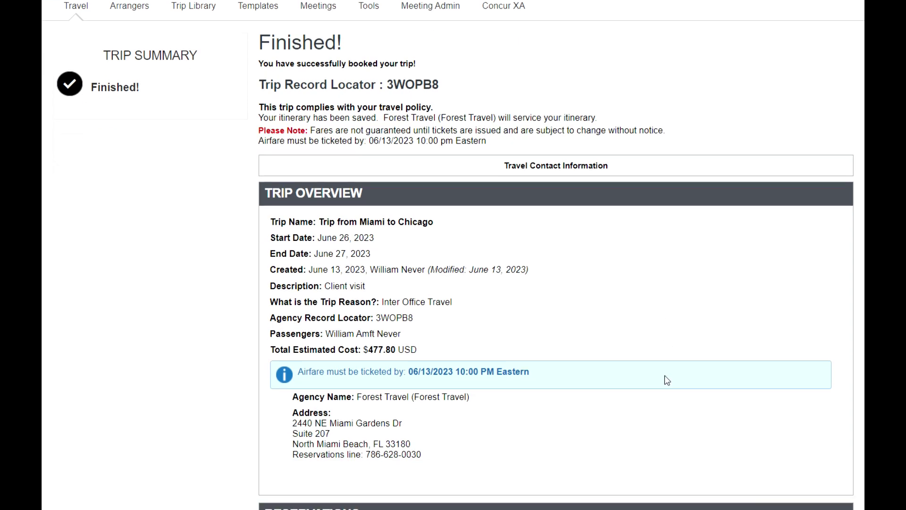
scroll(669, 384, "down", 1)
scroll(674, 386, "down", 4)
scroll(675, 388, "up", 2)
scroll(682, 389, "up", 5)
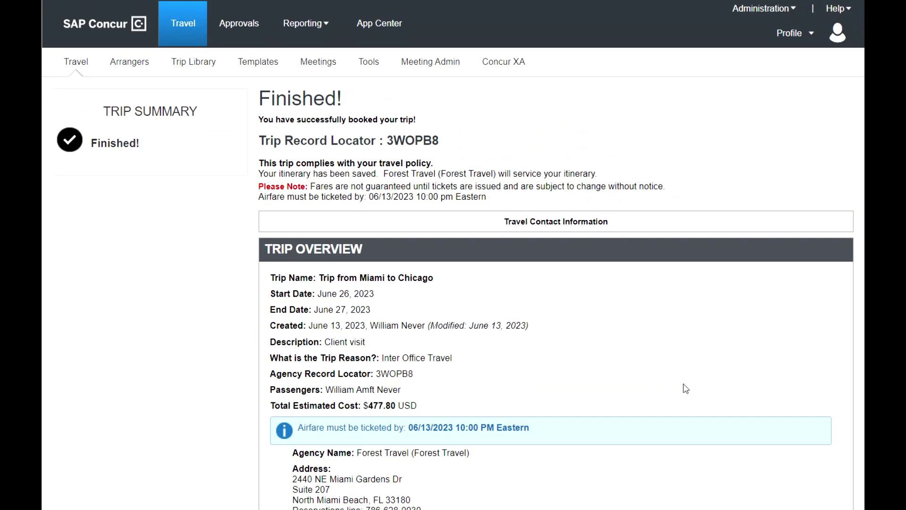
left_click(174, 30)
scroll(434, 243, "down", 3)
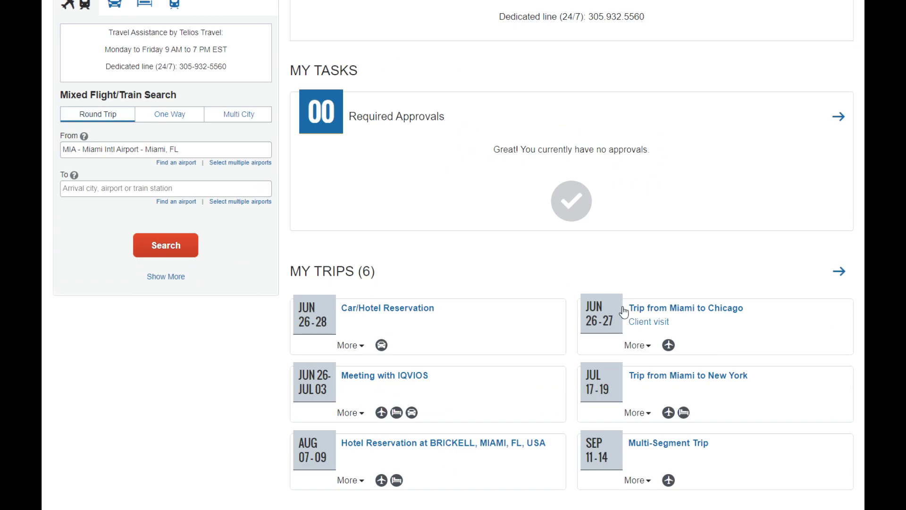